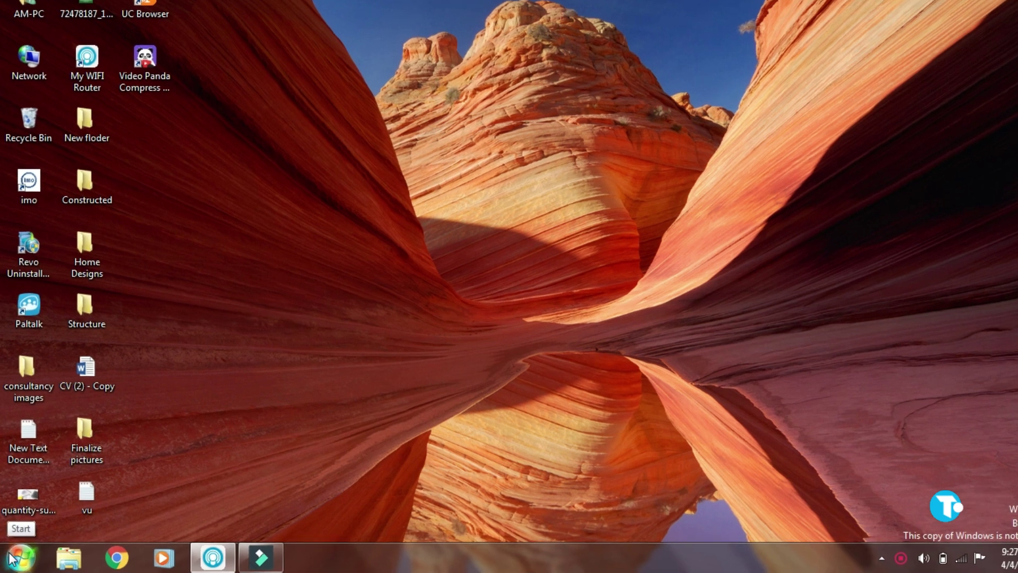
- Launch BlueStacks from the Windows Start menu to reach its home screen
{"action": "left_click", "coordinate": [17, 558]}
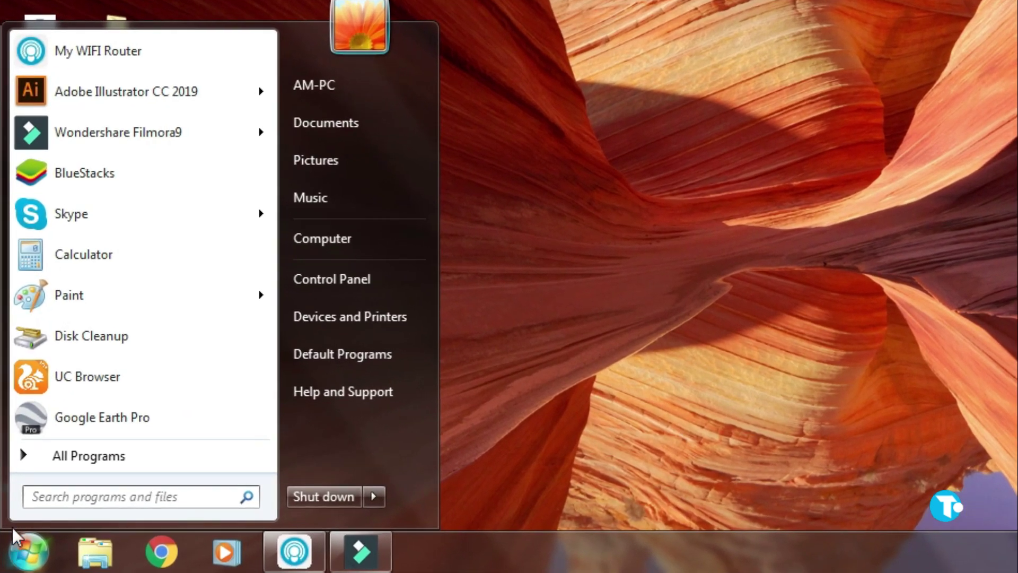
{"action": "left_click", "coordinate": [108, 190]}
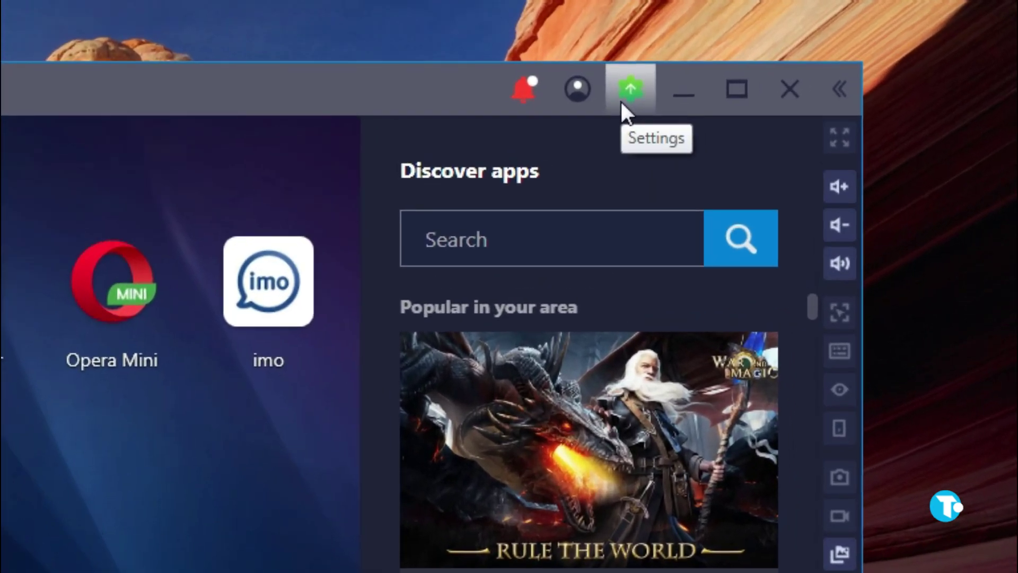
- Reach the BlueStacks settings from the gear menu, landing on display options
{"action": "left_click", "coordinate": [621, 101]}
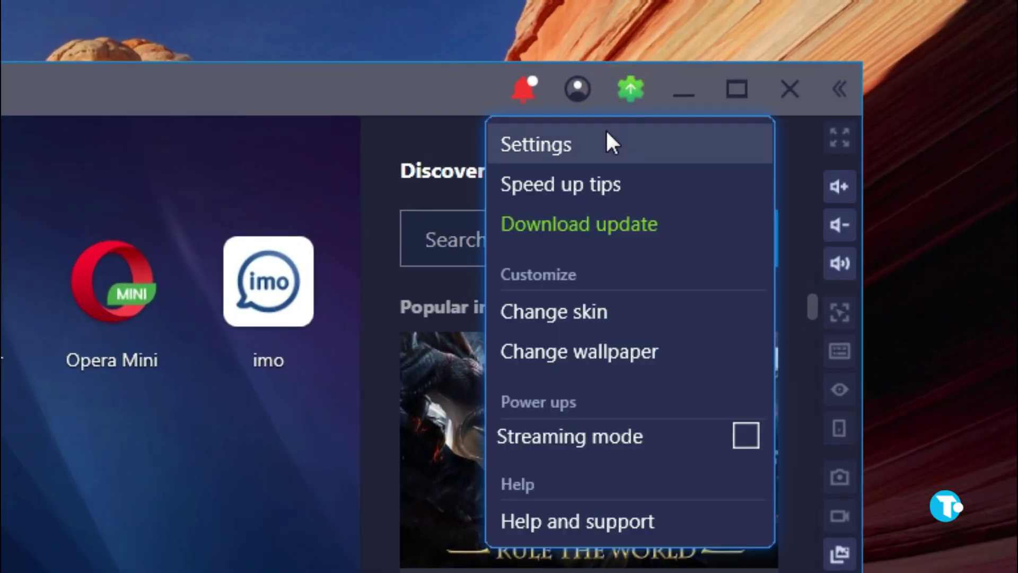
{"action": "left_click", "coordinate": [575, 138]}
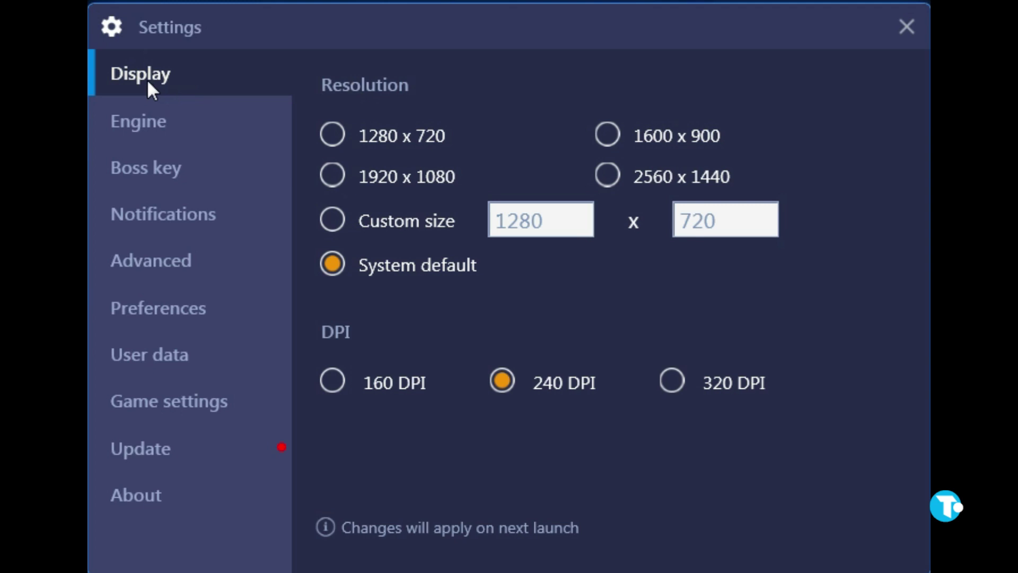
- On the Engine page keep OpenGL, limit to 1 CPU core and lower memory to 600 MB
{"action": "left_click", "coordinate": [149, 121]}
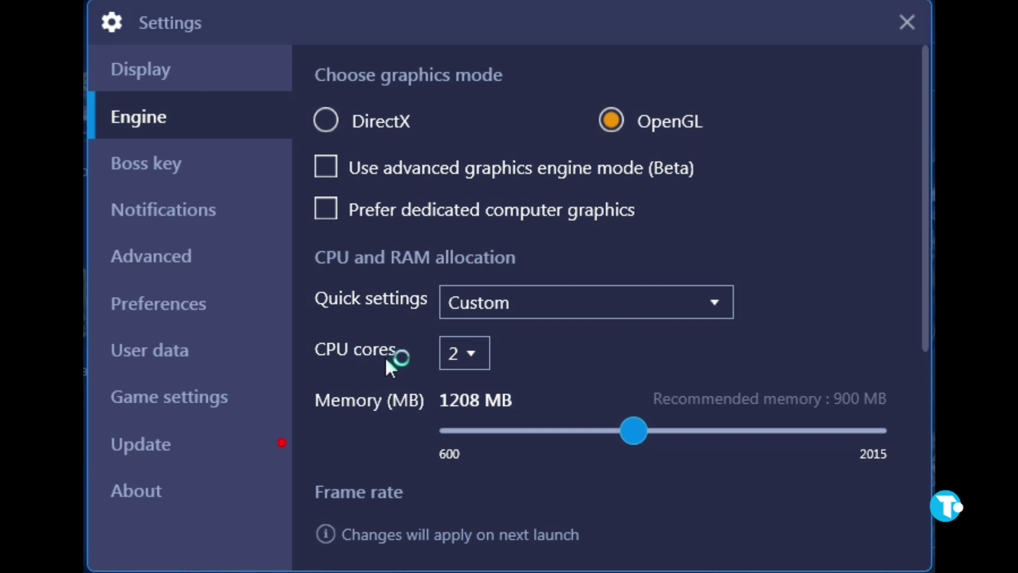
{"action": "left_click", "coordinate": [471, 352]}
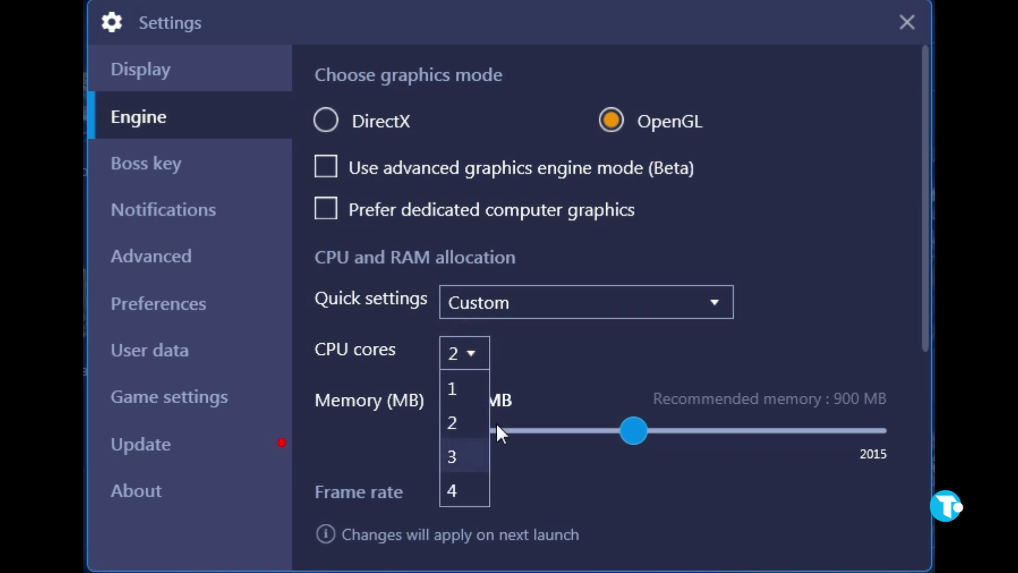
{"action": "left_click", "coordinate": [468, 388]}
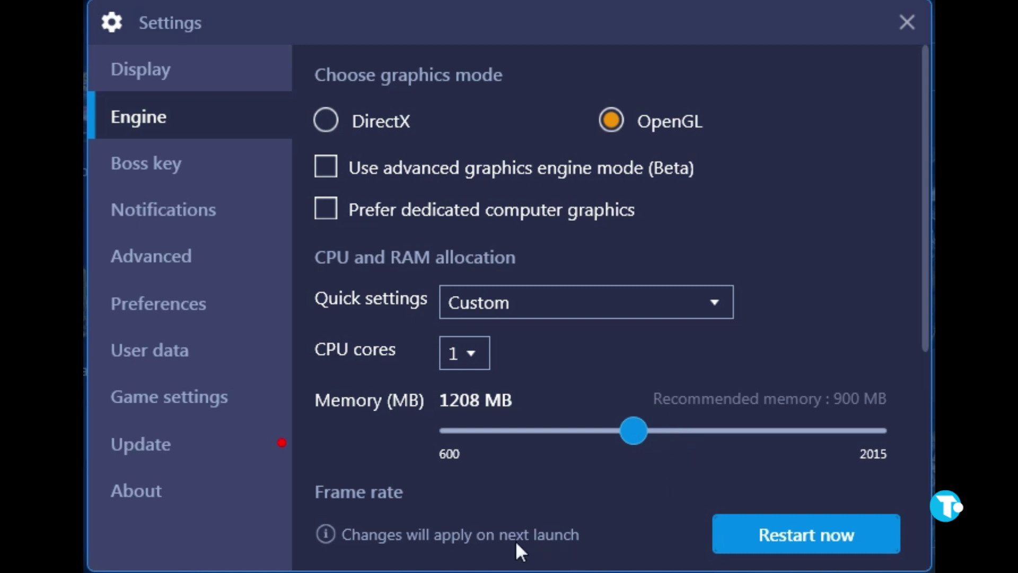
{"action": "left_click", "coordinate": [395, 435]}
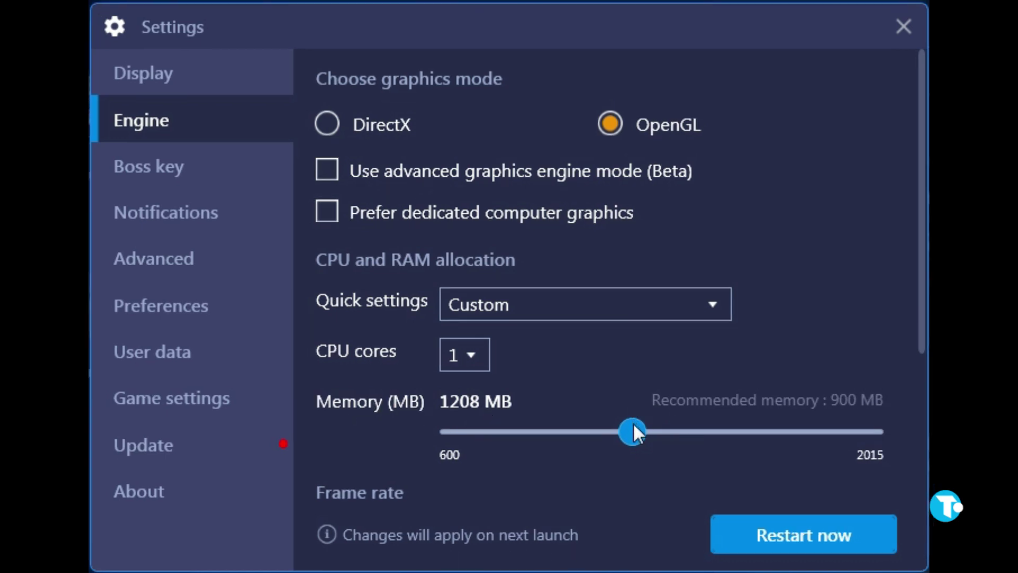
{"action": "left_click_drag", "start_coordinate": [634, 427], "coordinate": [411, 435]}
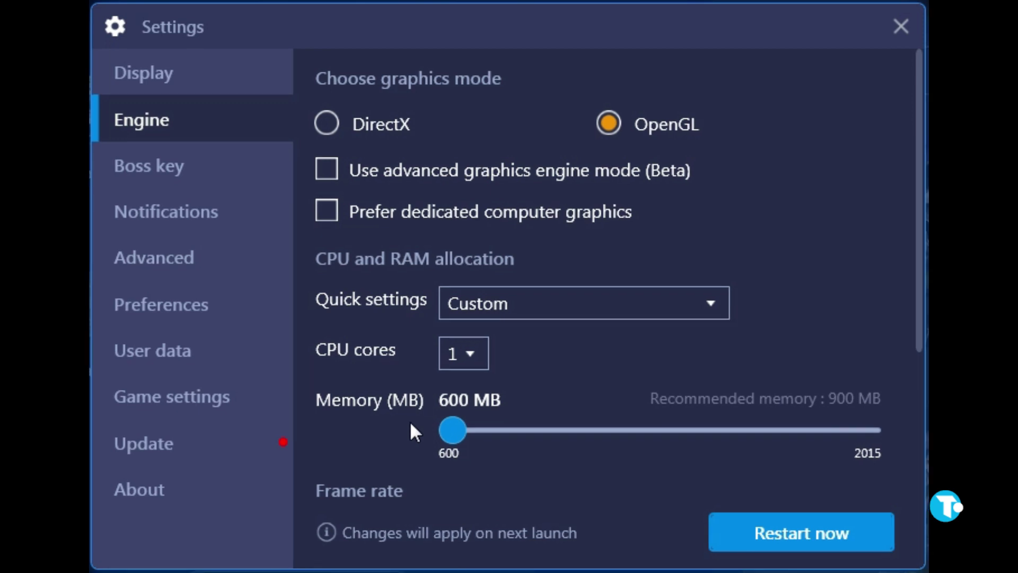
- Restart BlueStacks now so the 1-core, 600 MB engine settings take effect
{"action": "left_click", "coordinate": [817, 529]}
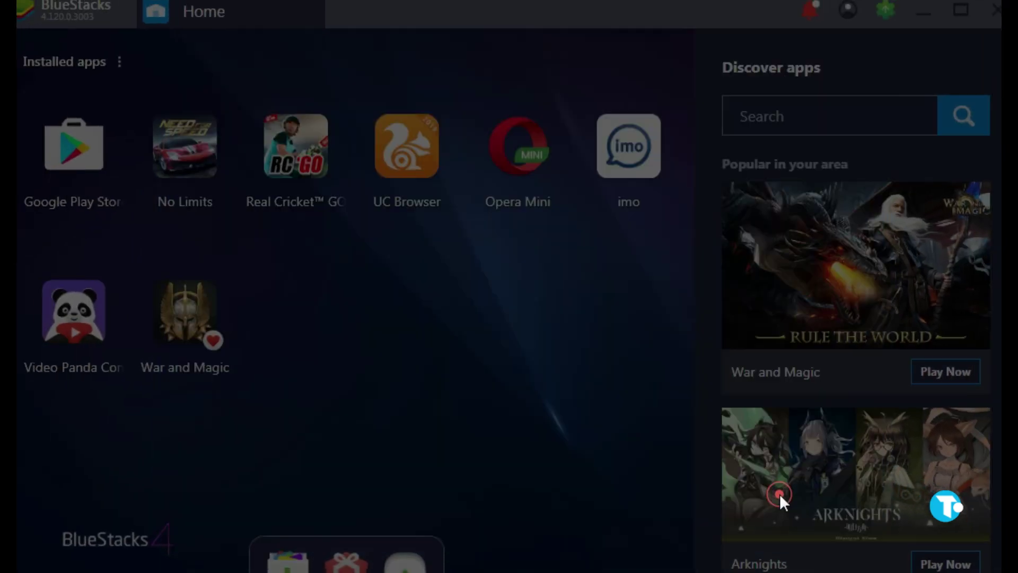